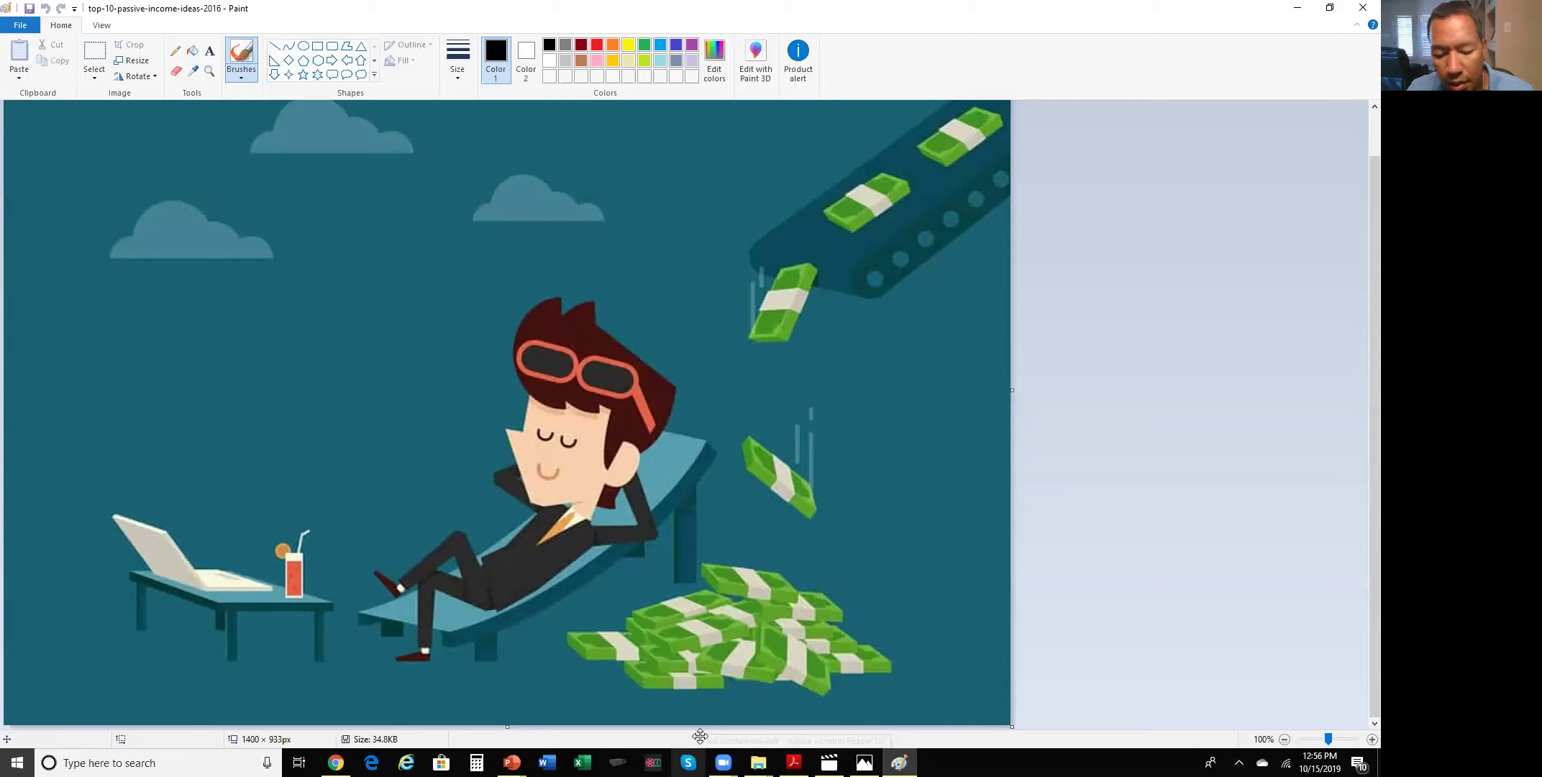
- Switch from the Paint illustration to Chrome showing the Amazon Associates dashboard
key("alt+Tab")
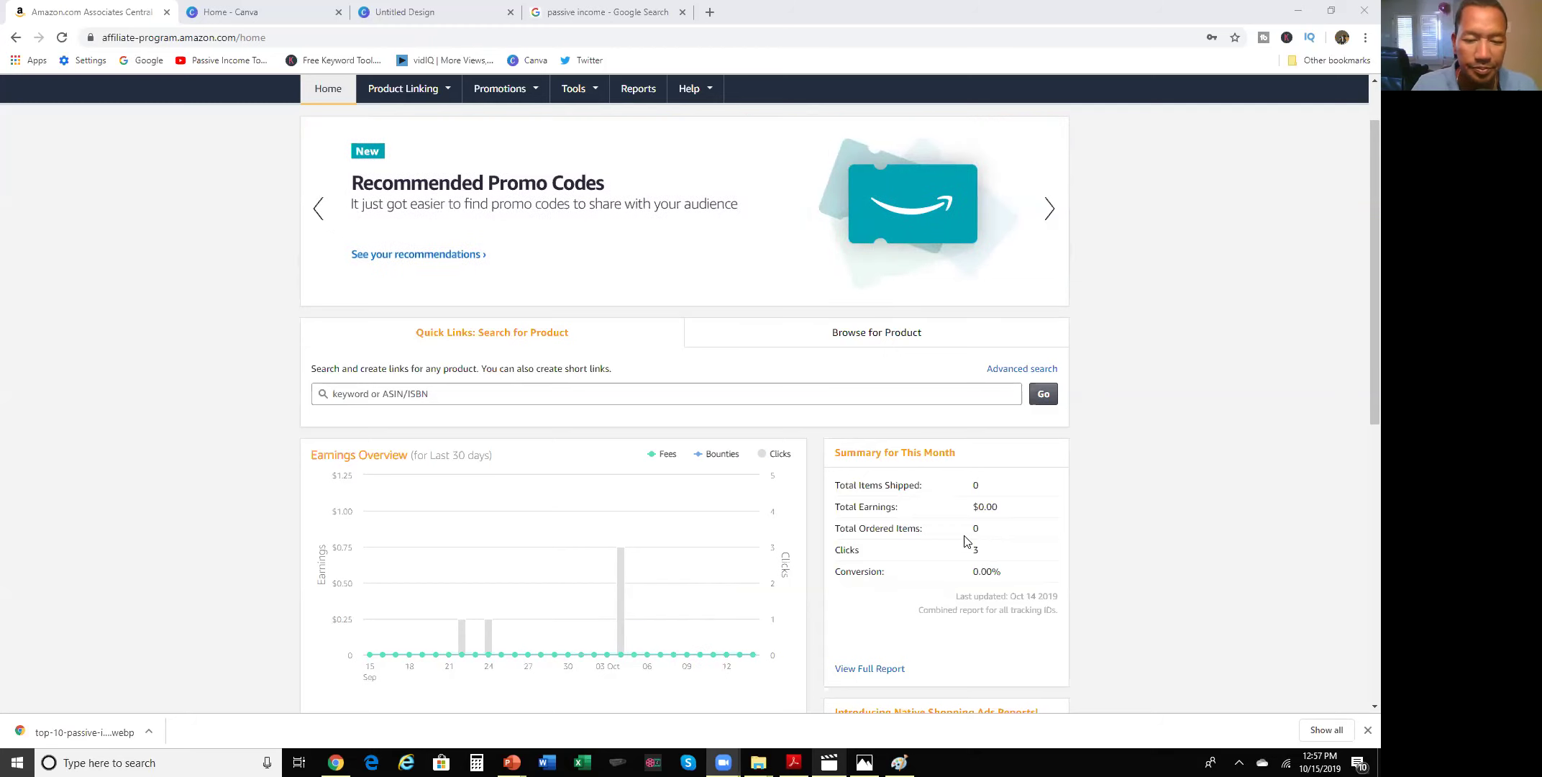
- Scroll through the home page's 30-day earnings and monthly summary, then back up
scroll(964, 545, "down", 4)
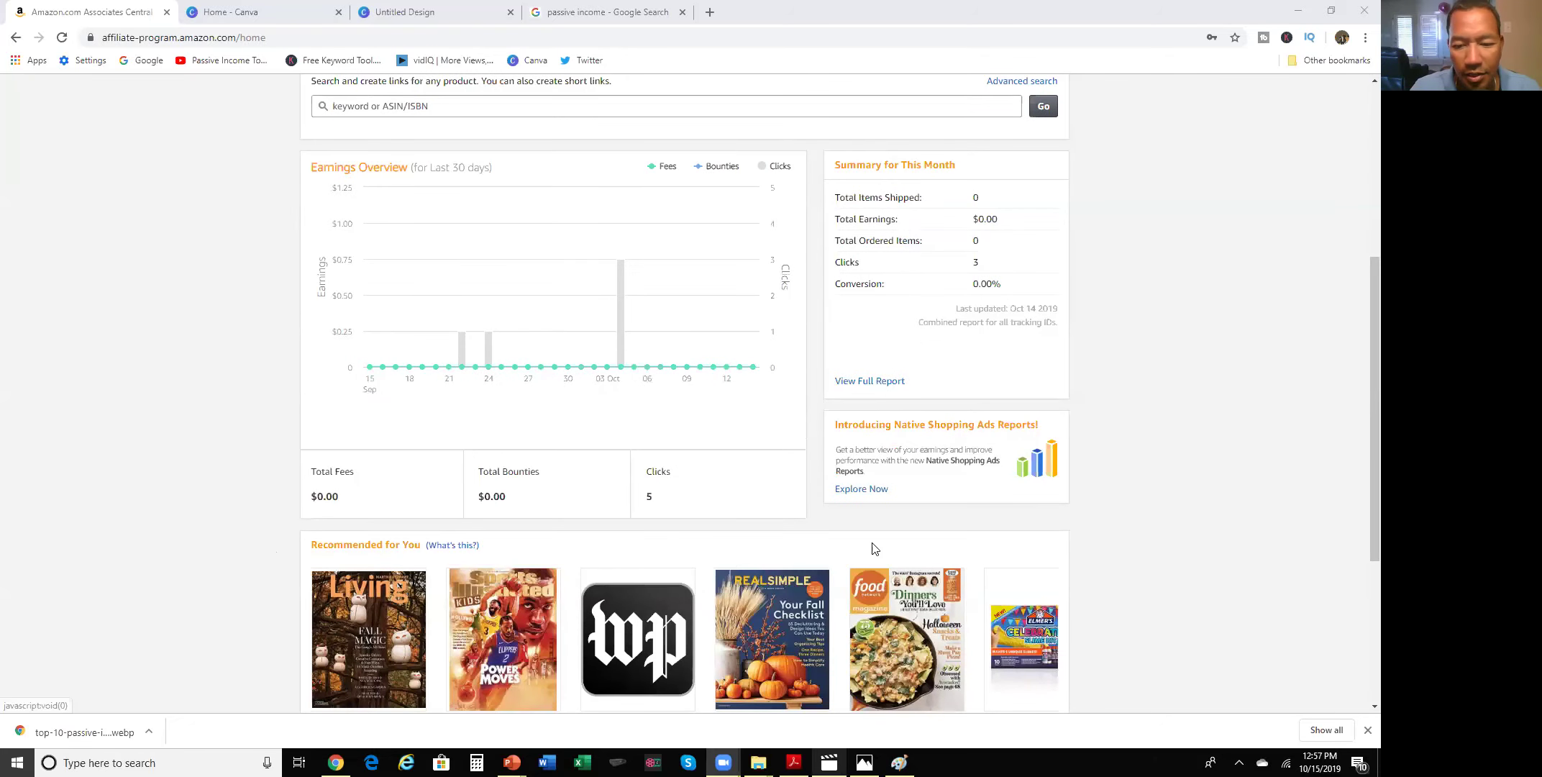
scroll(892, 545, "up", 5)
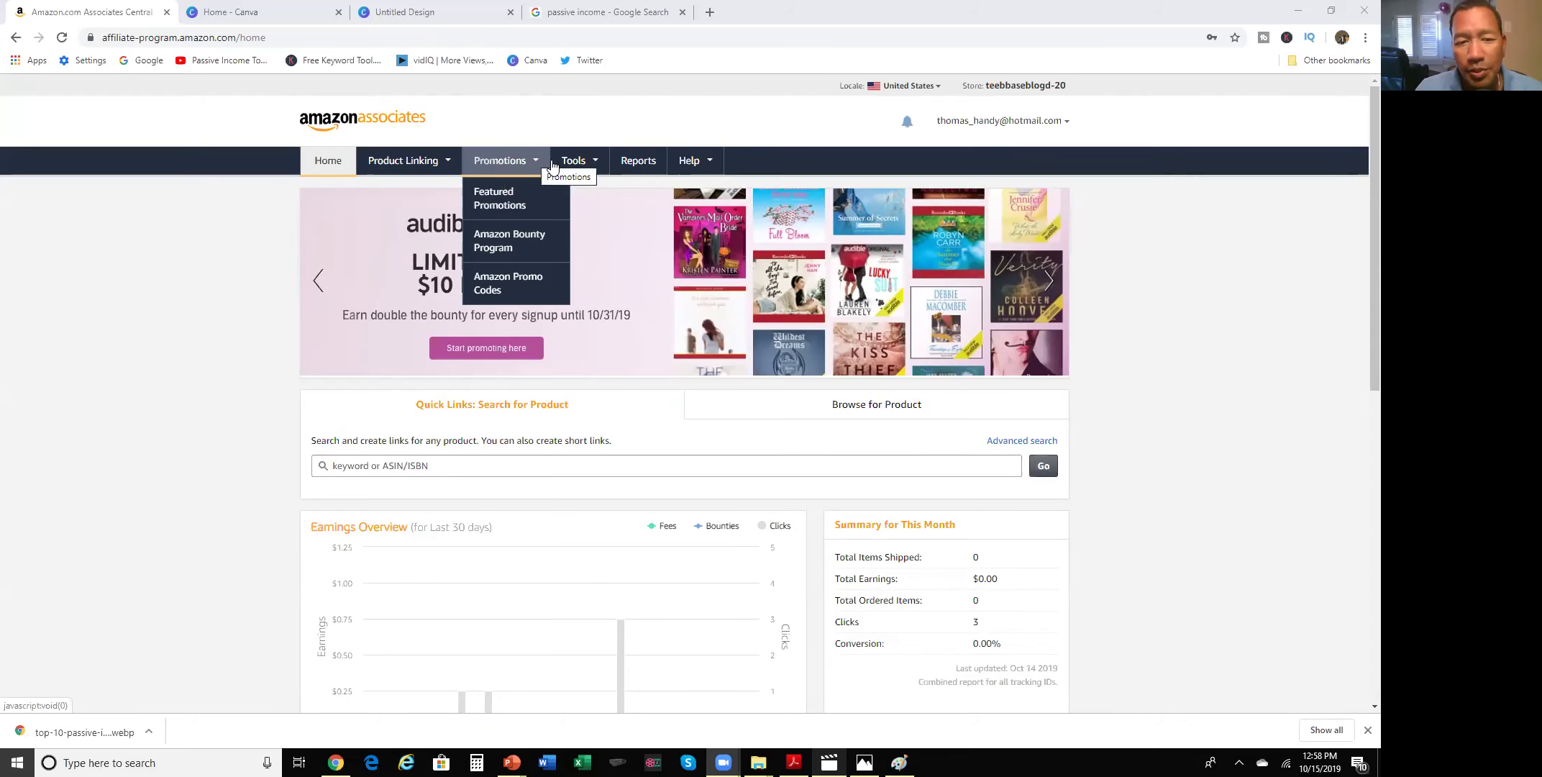
mouse_move(409, 161)
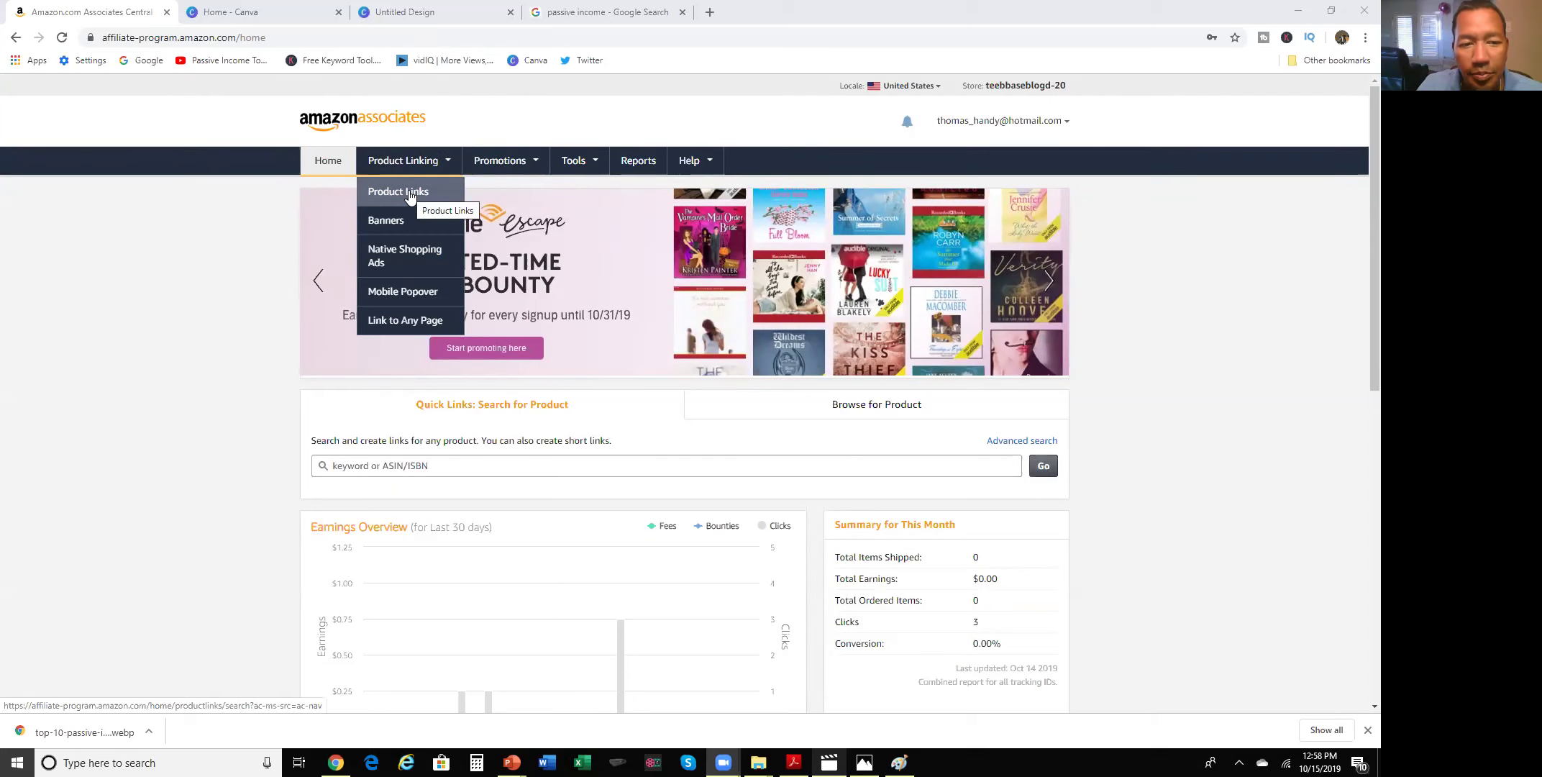
- Go to Product Linking > Product Links and focus the empty product search box
left_click(410, 197)
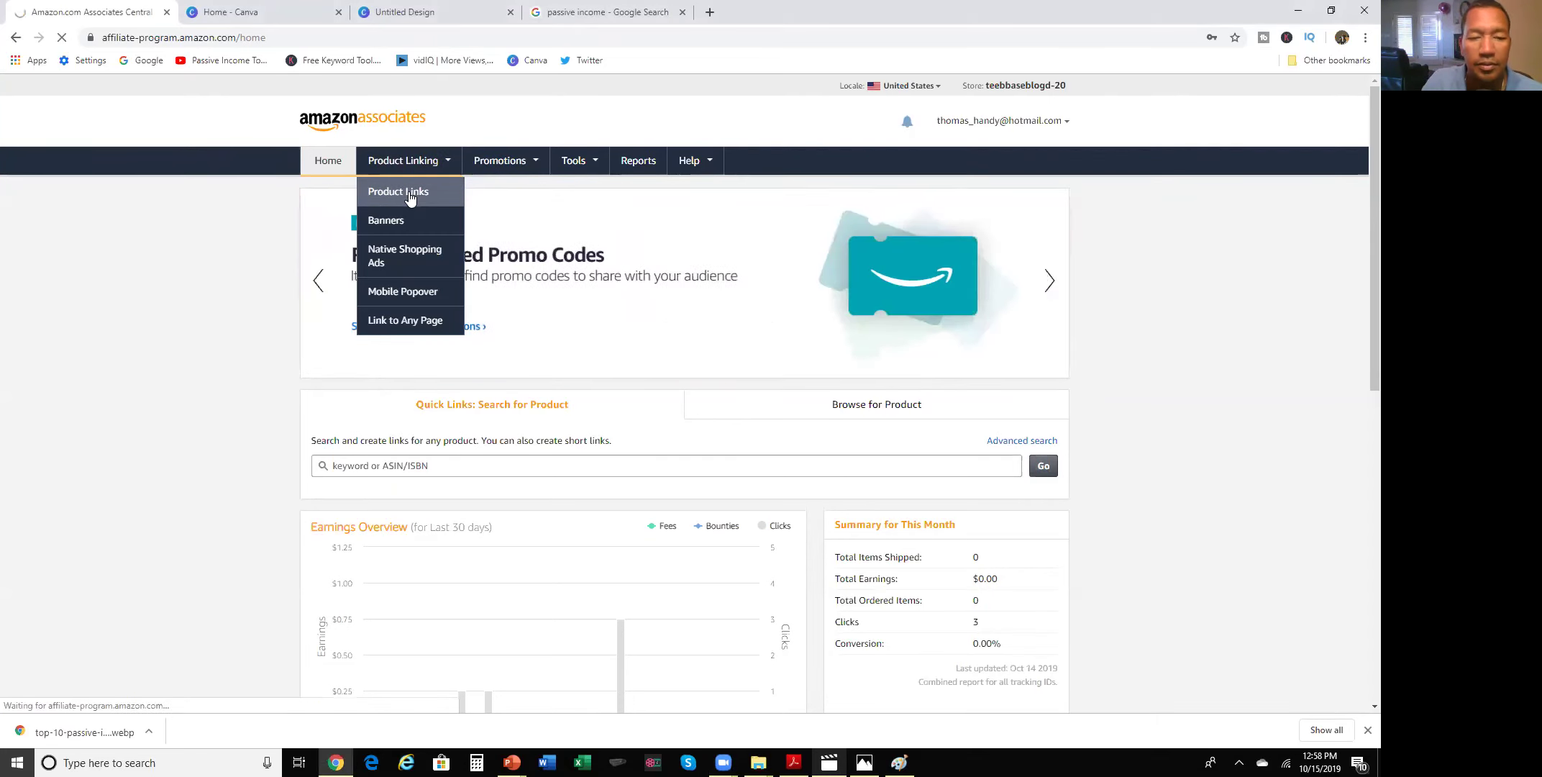
left_click(703, 447)
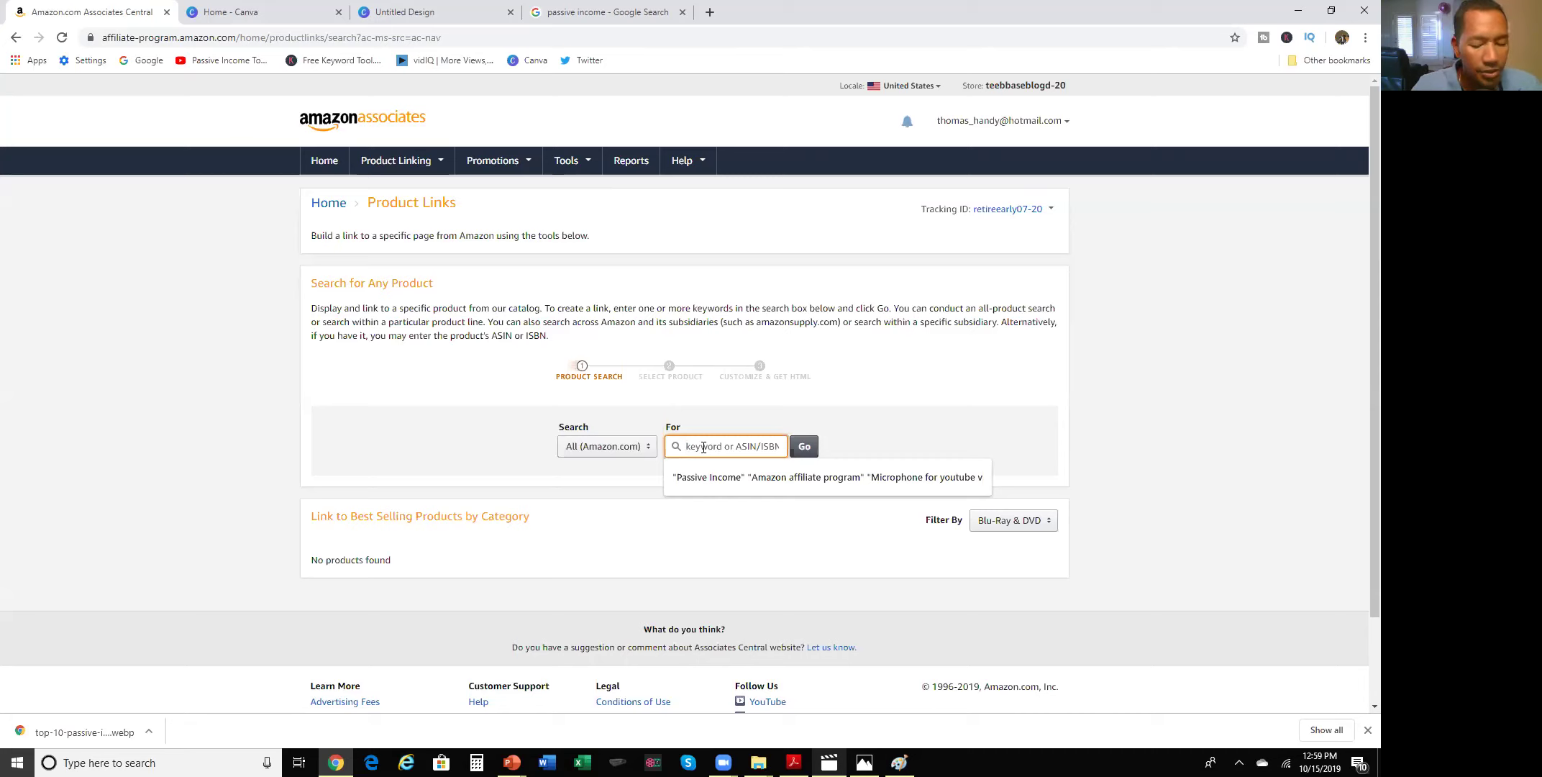
- Search the catalog for 'eat that frog' and review the 329 results
type("eat that frog")
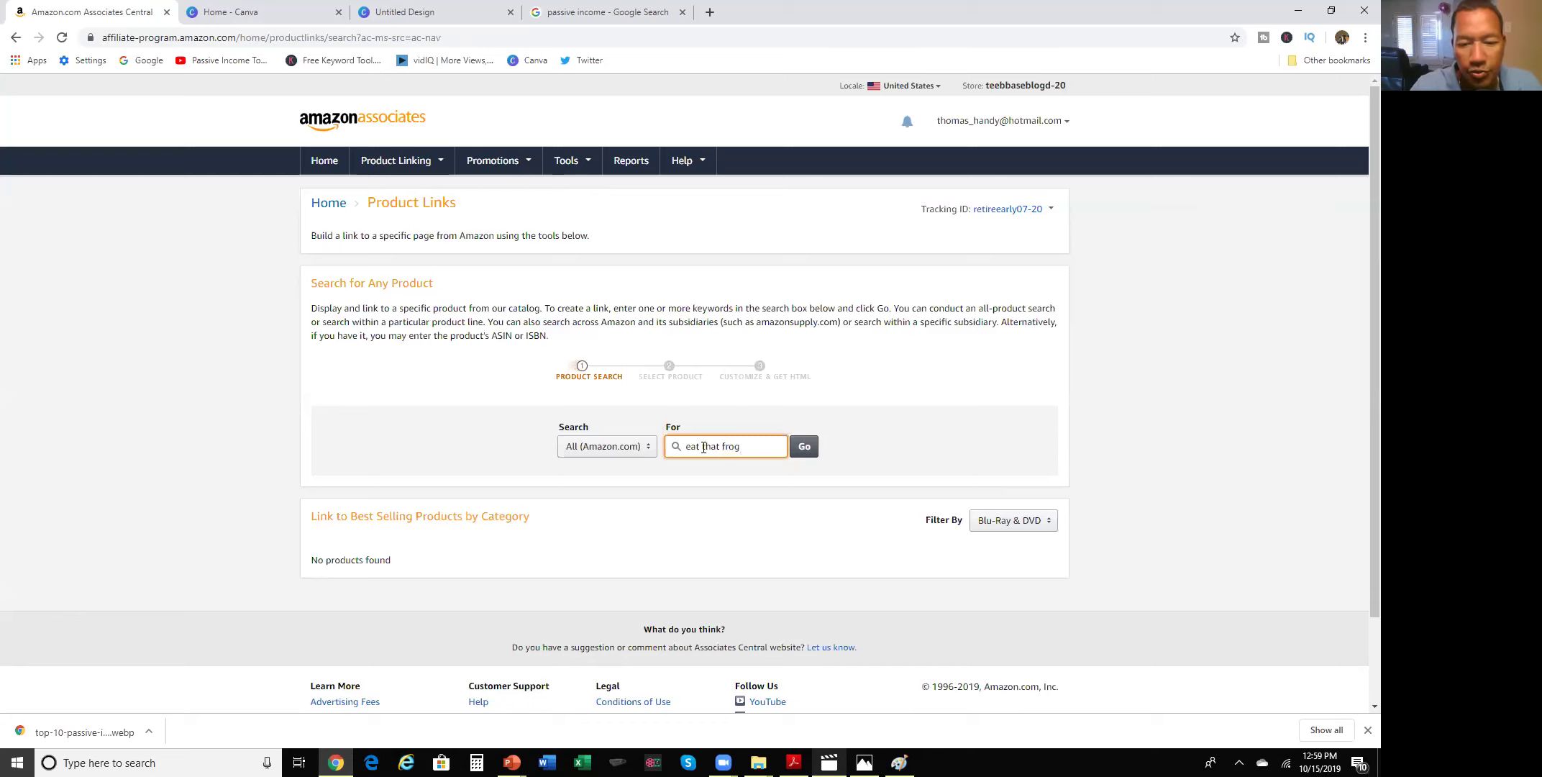
left_click(805, 447)
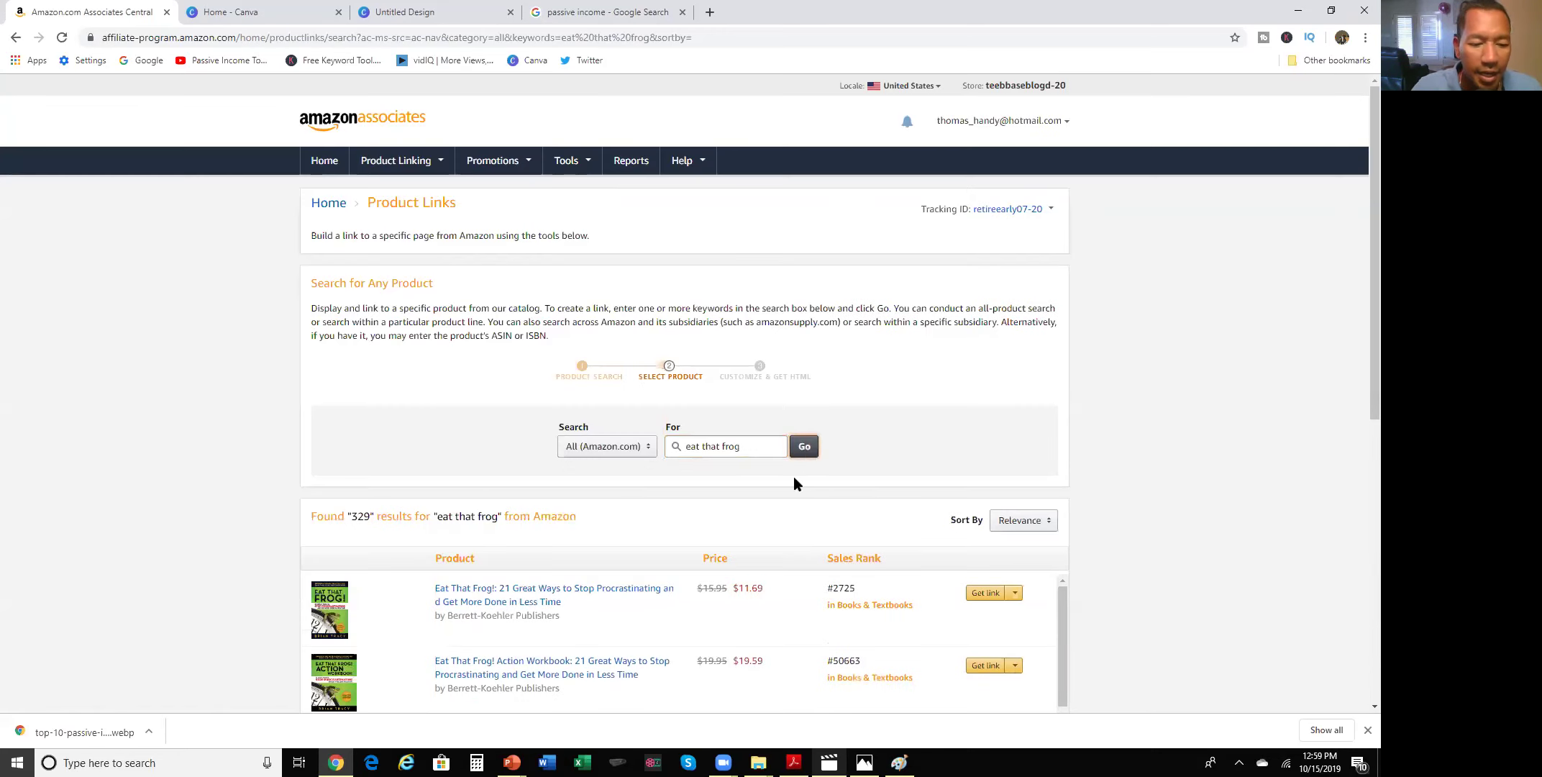
scroll(718, 551, "down", 1)
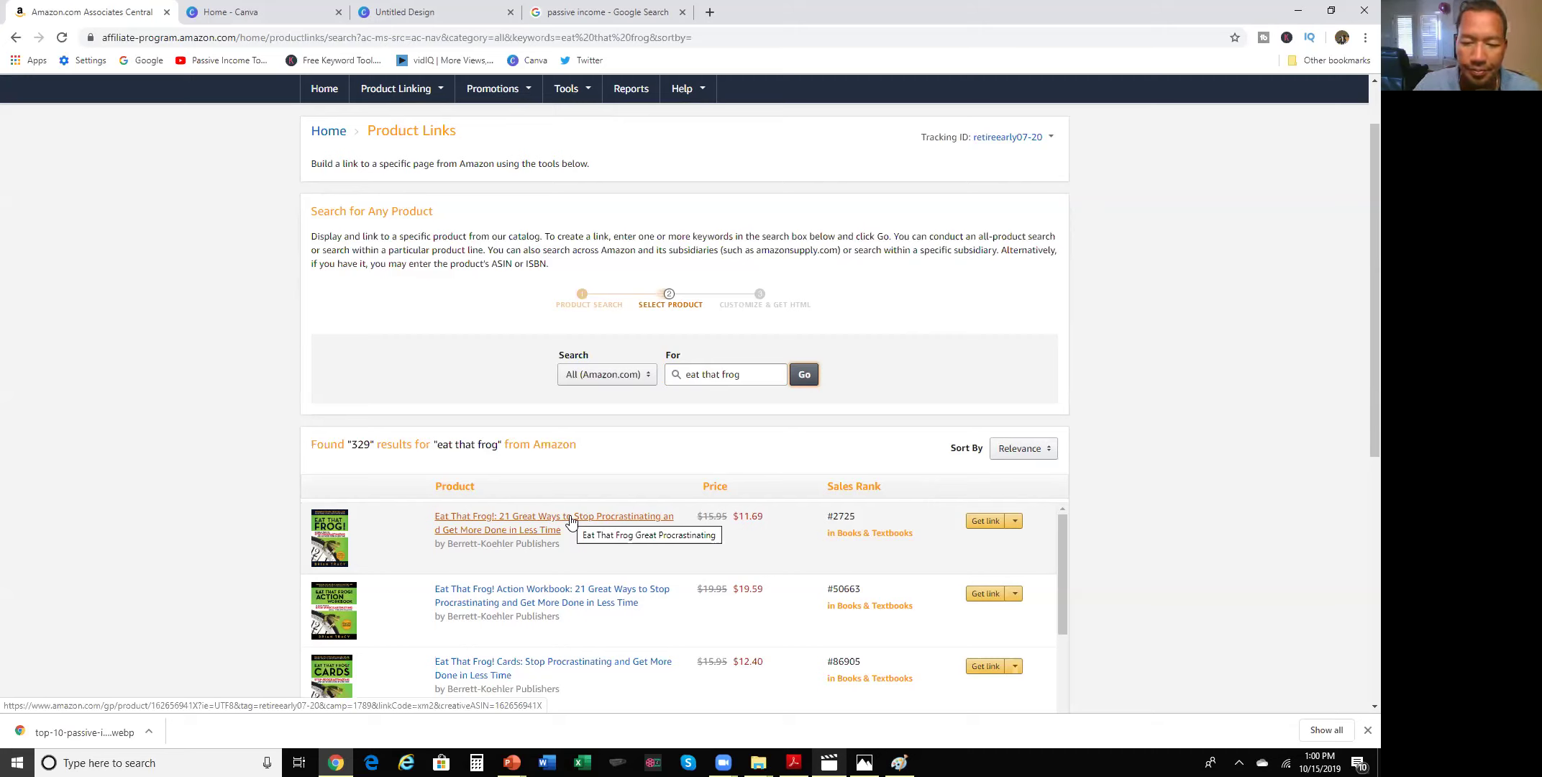
- Get the link for the first Eat That Frog! result and view its text-and-image code
left_click(987, 525)
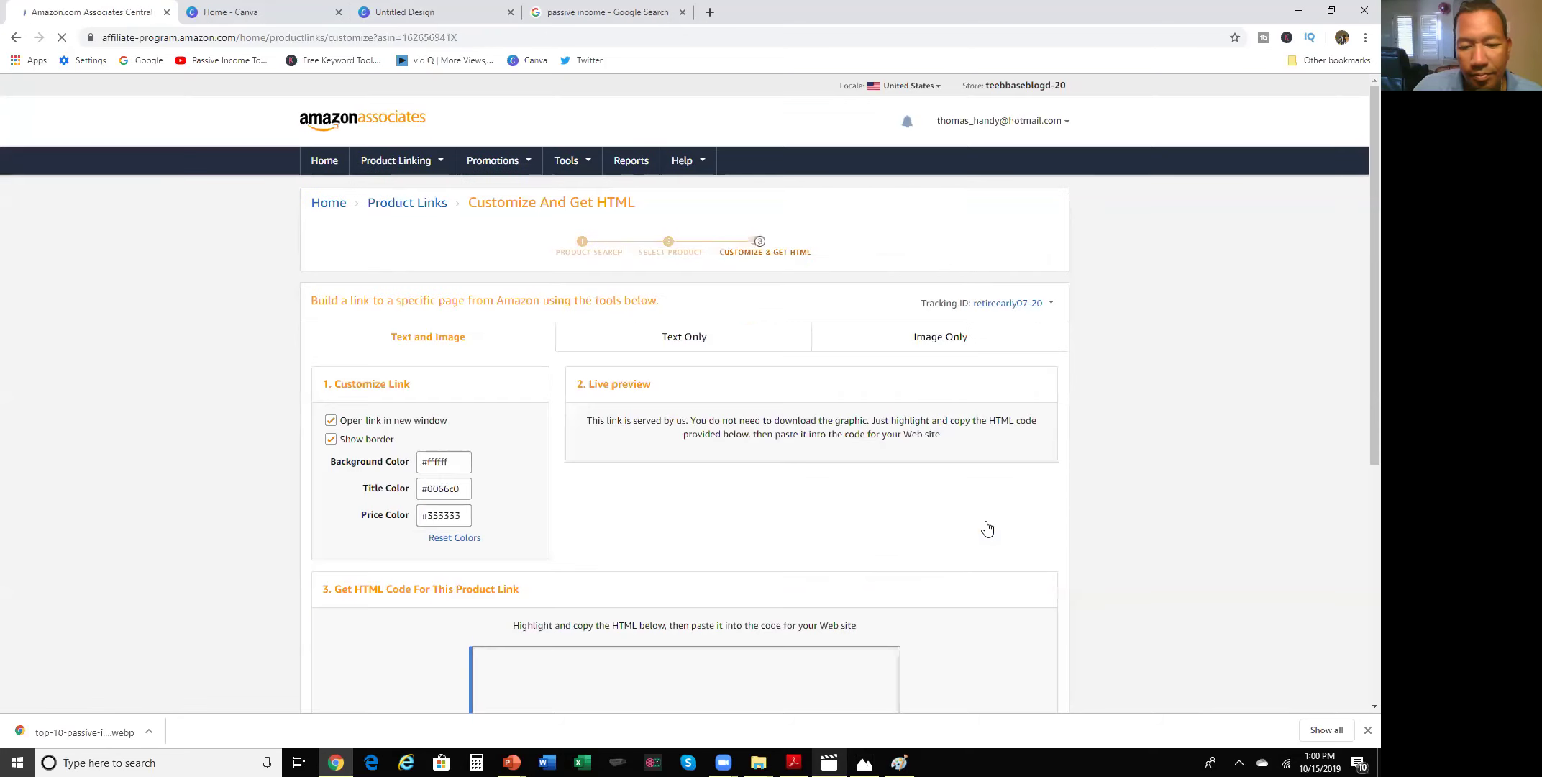
scroll(804, 528, "down", 2)
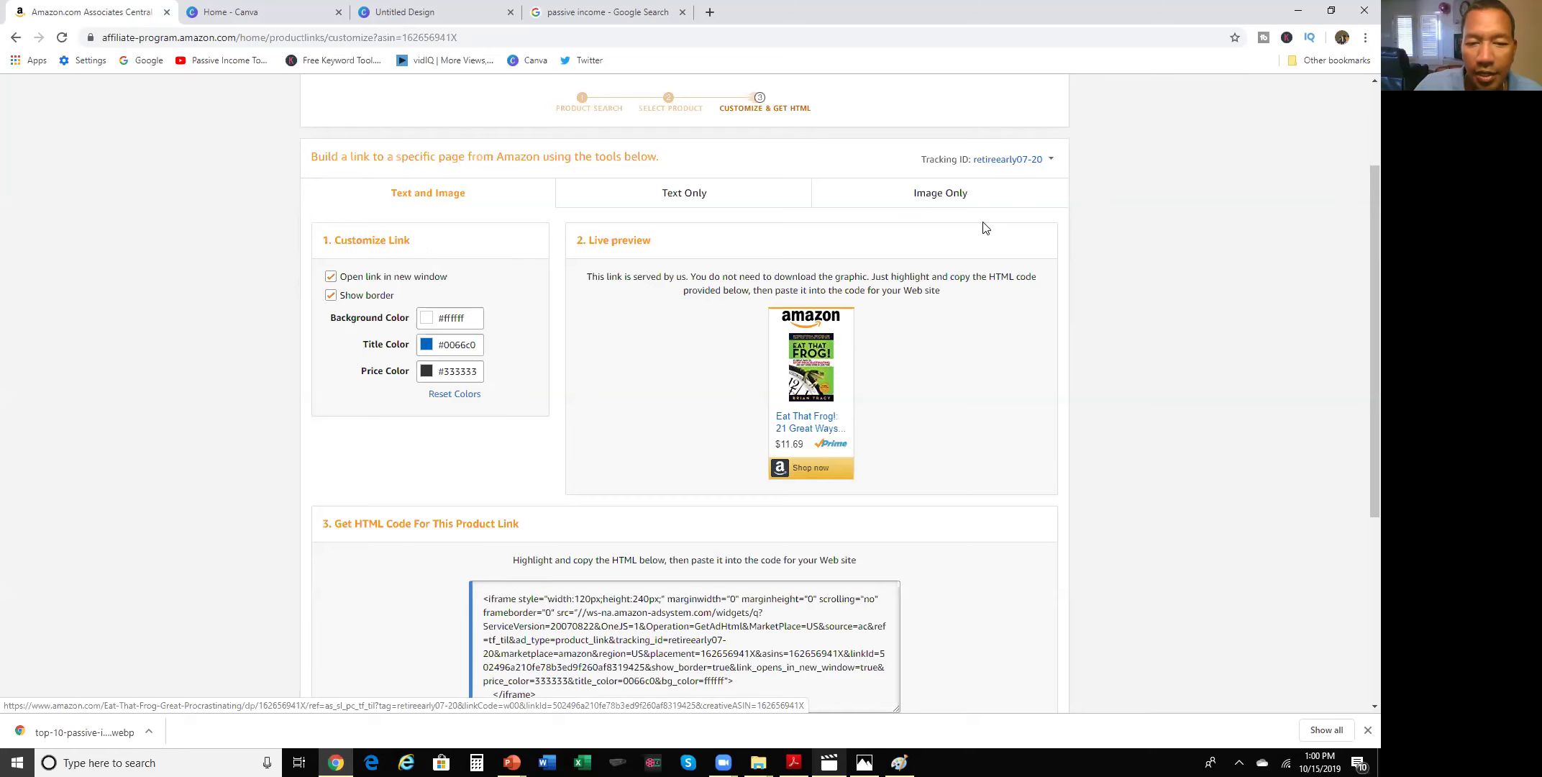
left_click(697, 201)
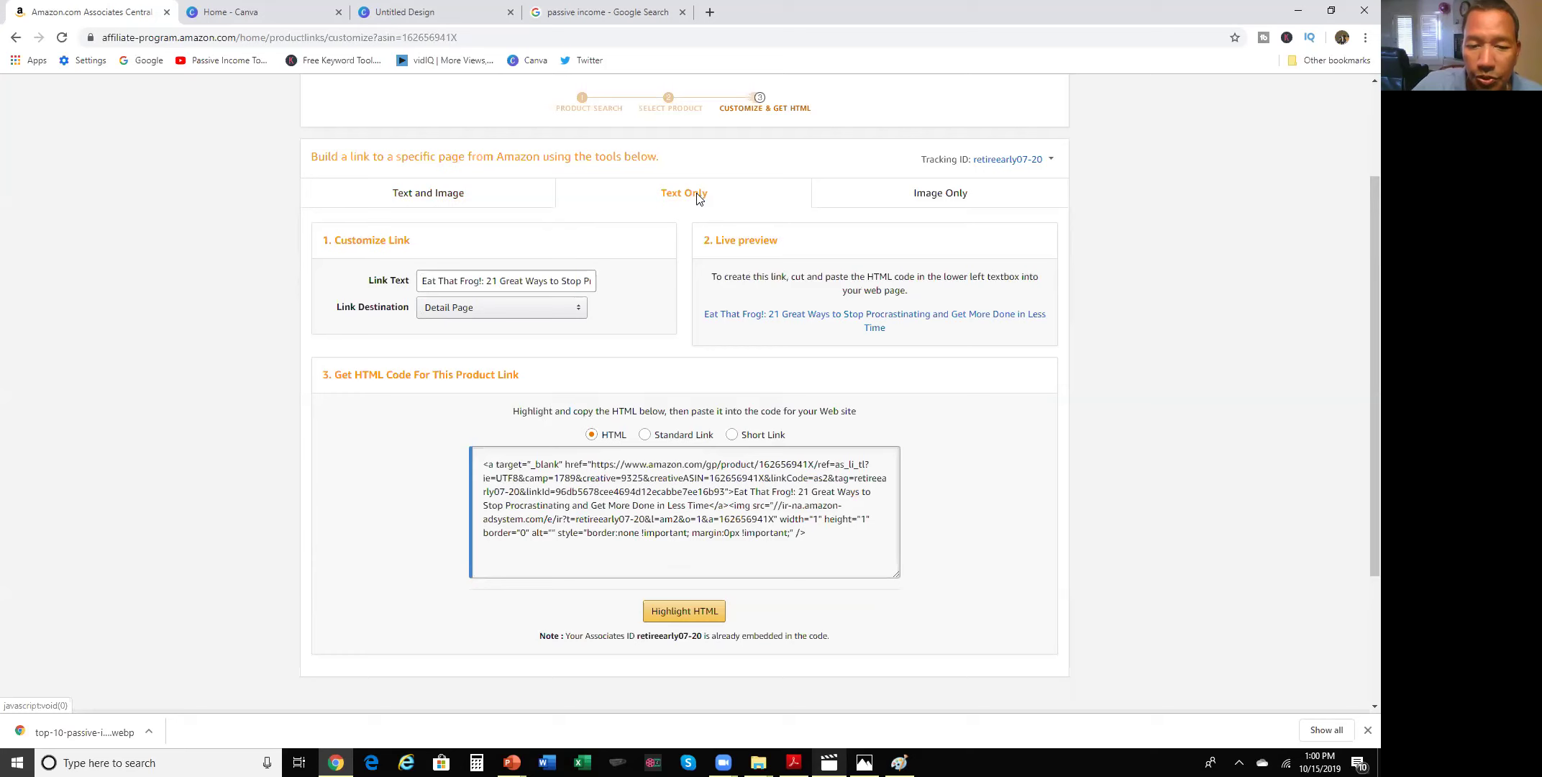
left_click(732, 435)
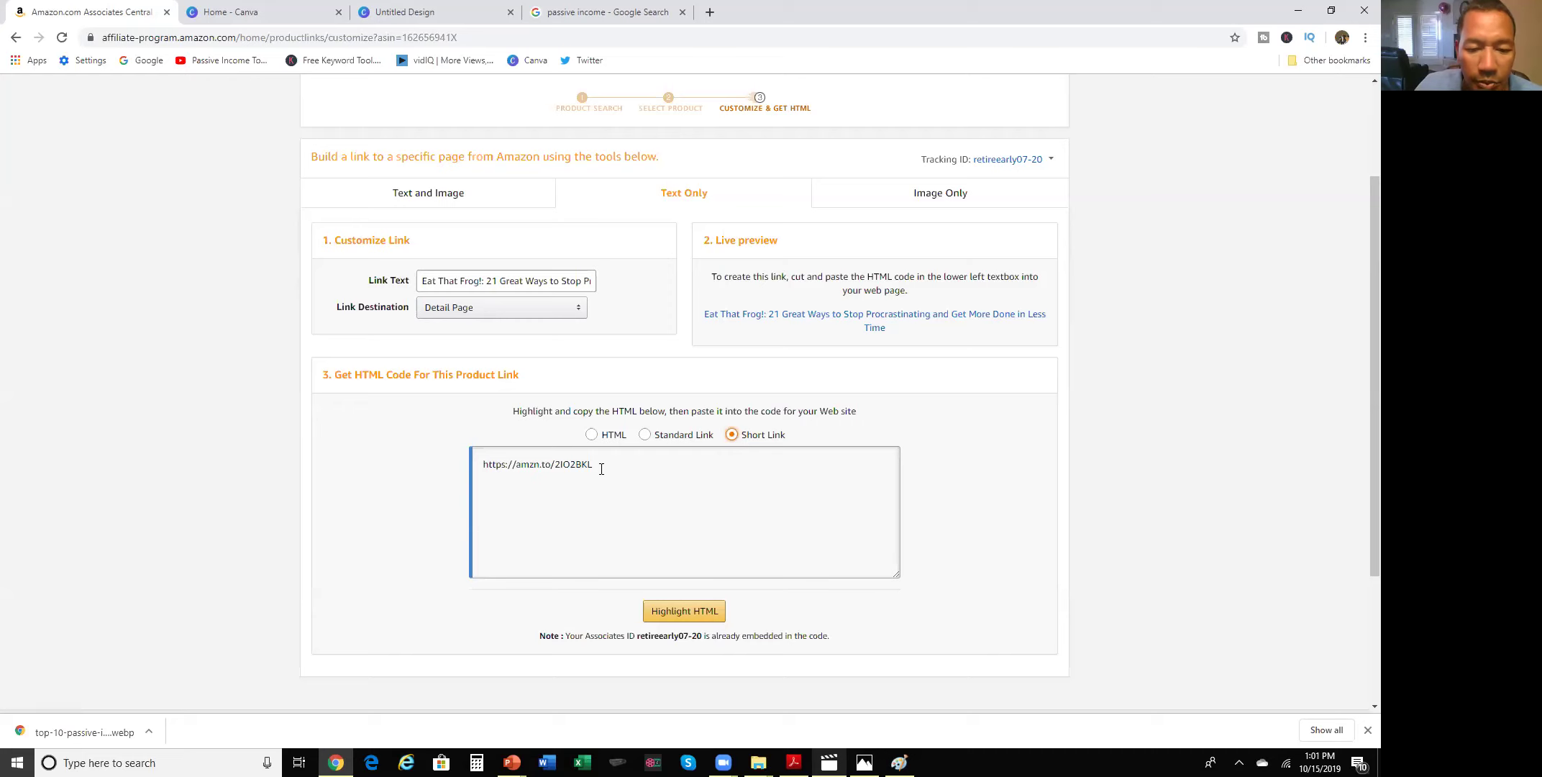
left_click(550, 469)
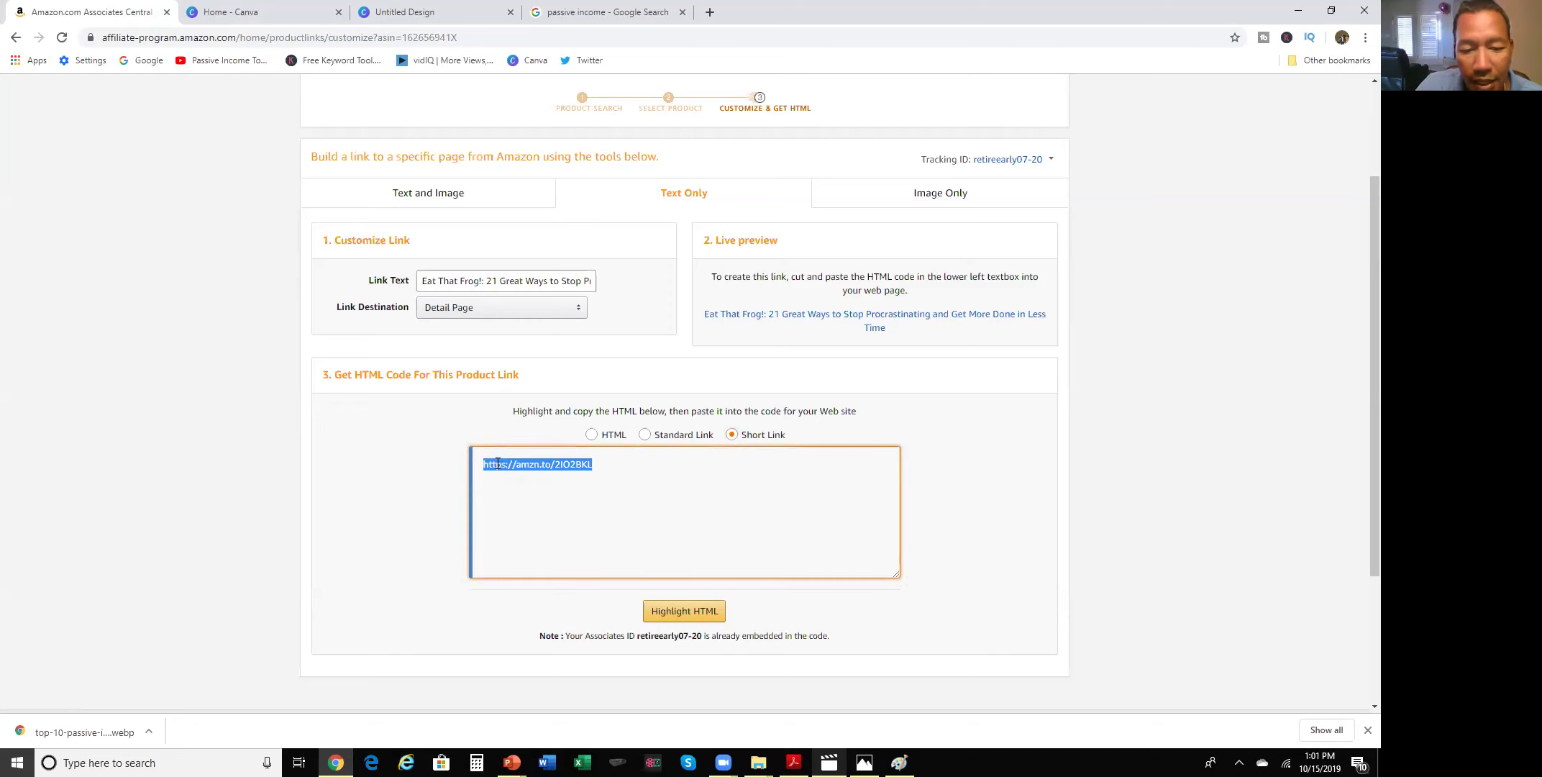
right_click(498, 466)
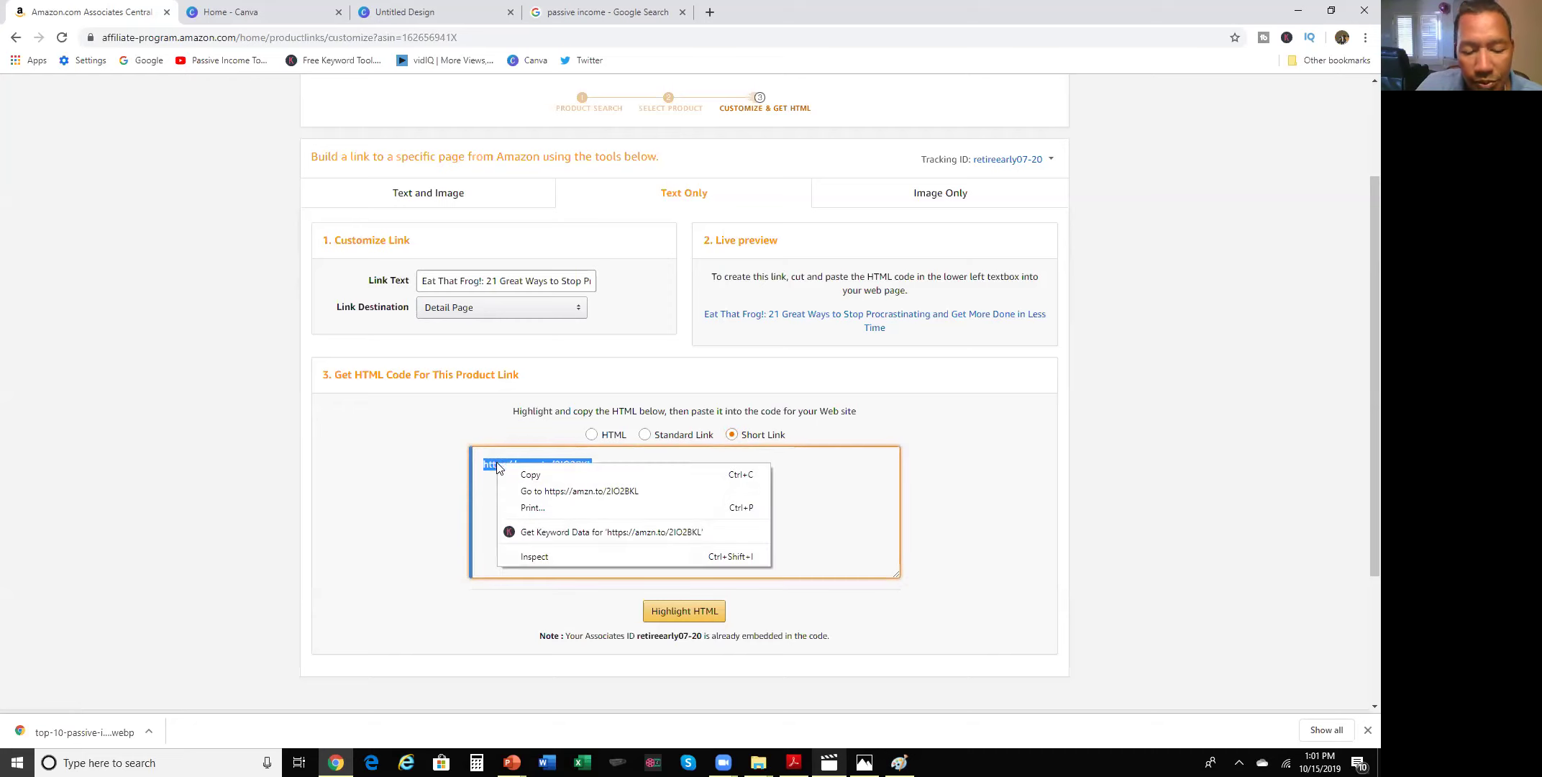
left_click(530, 476)
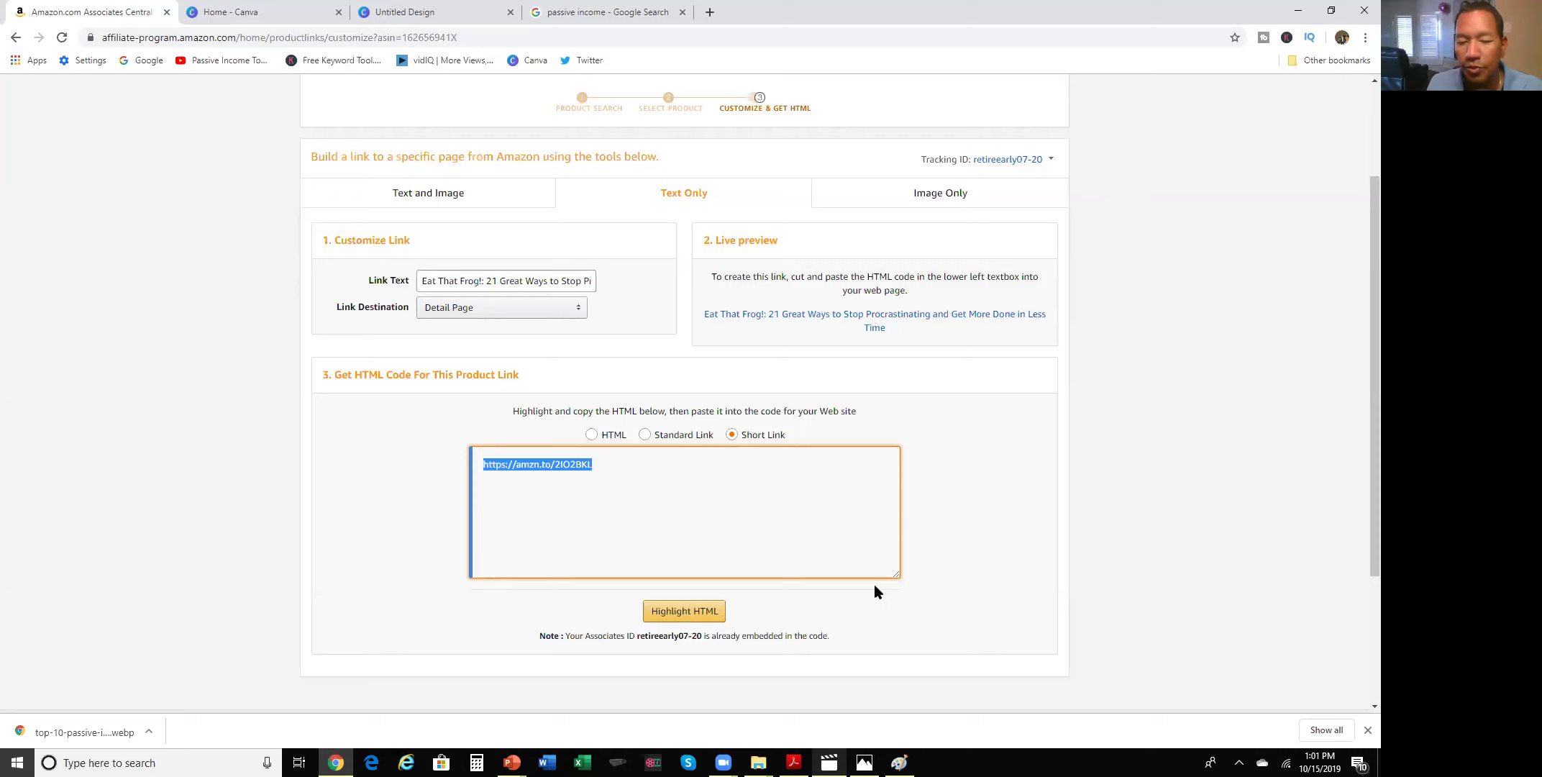
left_click(1505, 79)
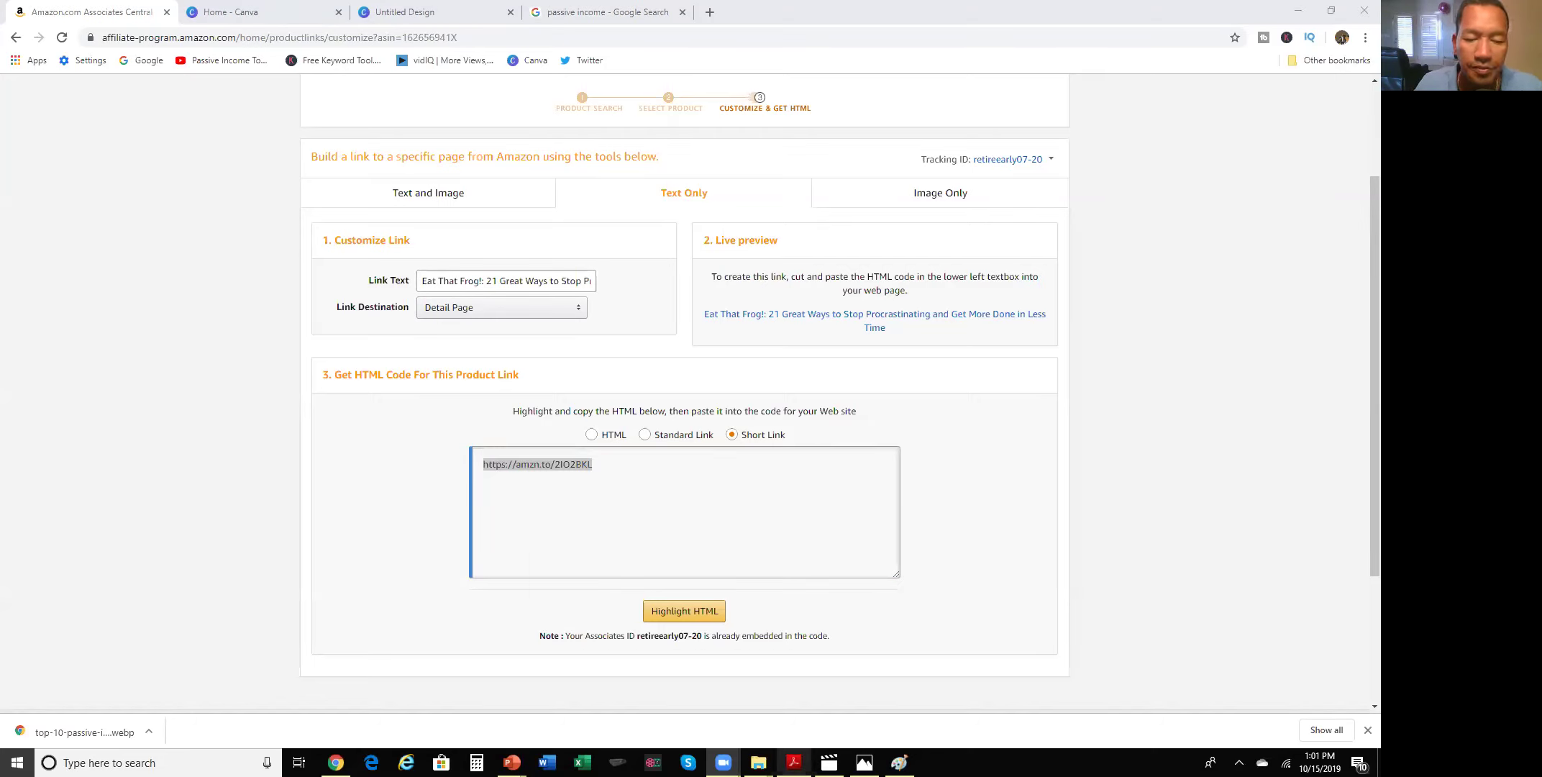